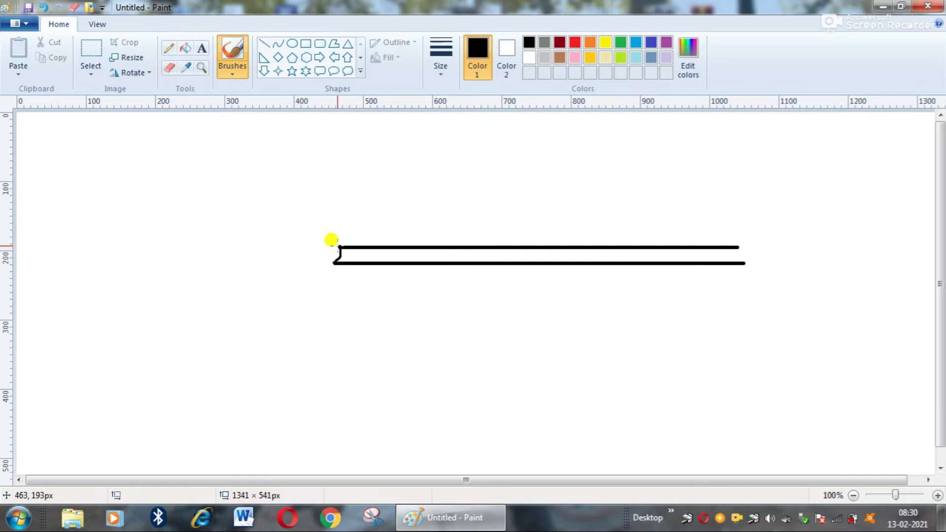
# Step: Close the open left end of the horizontal flute and round off its right end with brush strokes
pyautogui.moveTo(333, 256); pyautogui.dragTo(339, 246)
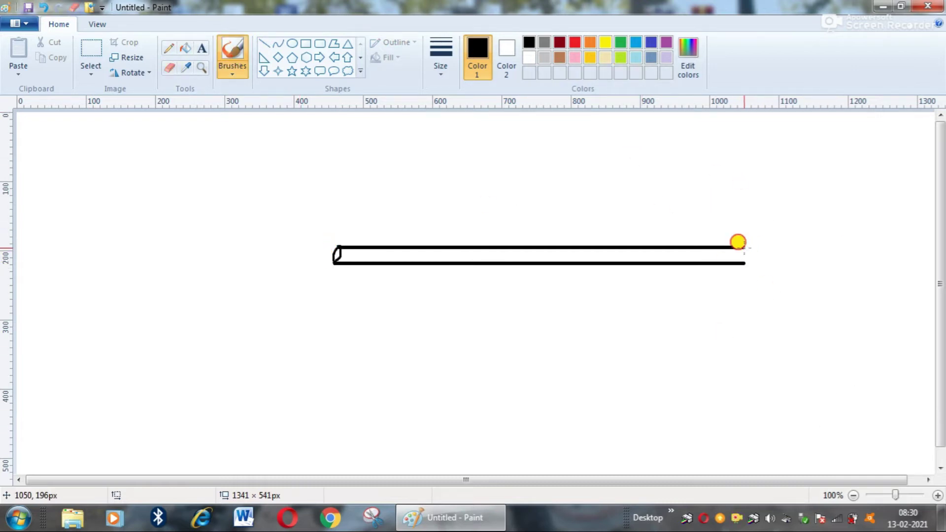
pyautogui.moveTo(751, 257); pyautogui.dragTo(749, 263)
# Step: Draw a small upright finger and a curled finger with its fingertip above the flute, erasing the edge where they overlap
pyautogui.moveTo(452, 245); pyautogui.dragTo(457, 214)
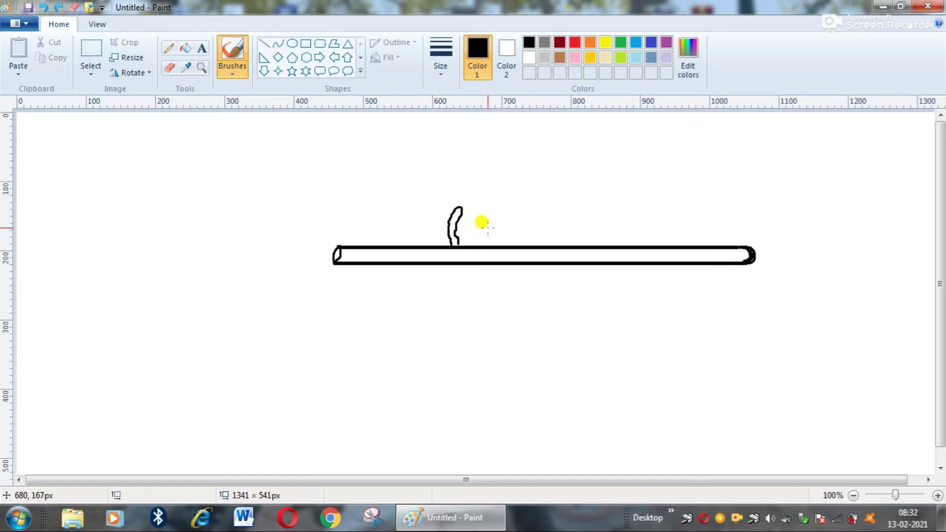
pyautogui.moveTo(457, 231)
pyautogui.mouseDown()
pyautogui.moveTo(484, 221)
pyautogui.moveTo(492, 236)
pyautogui.mouseUp()
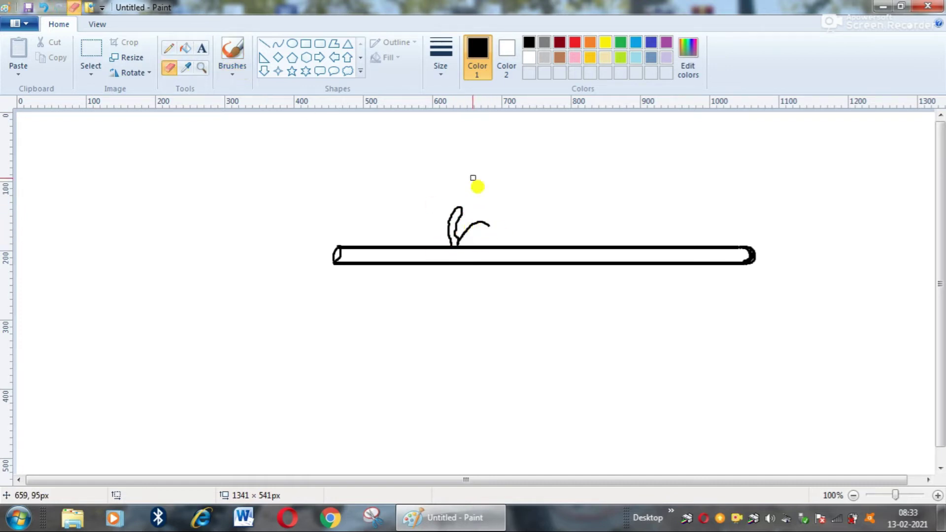
pyautogui.click(502, 246)
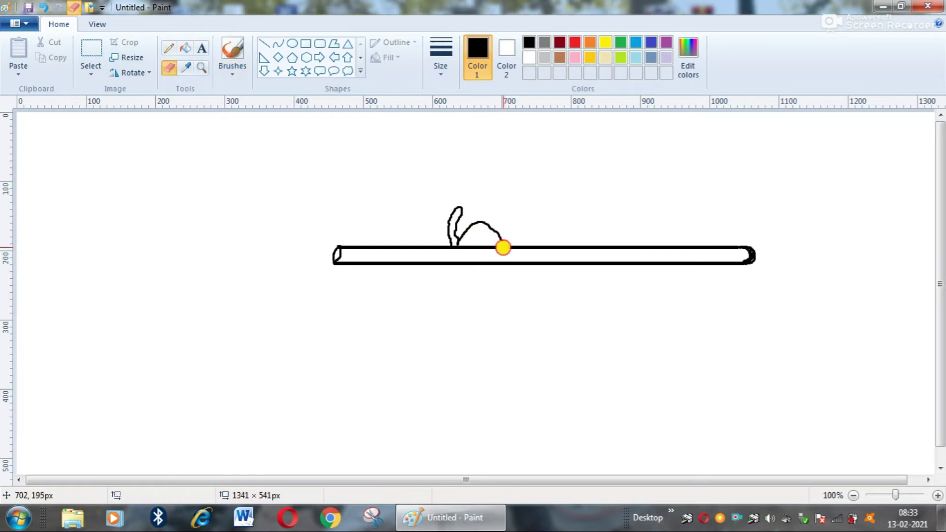
pyautogui.click(232, 46)
pyautogui.moveTo(468, 246)
pyautogui.mouseDown()
pyautogui.moveTo(477, 236)
pyautogui.moveTo(494, 246)
pyautogui.mouseUp()
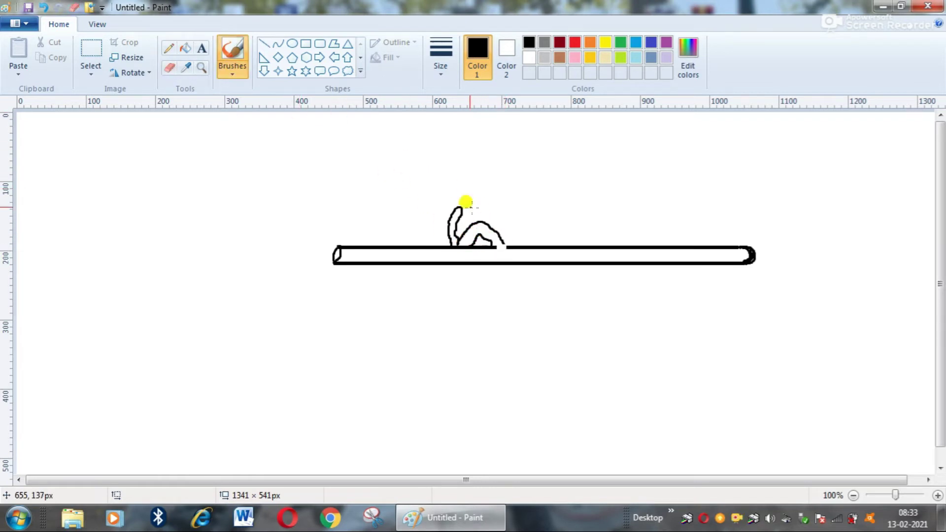
pyautogui.click(169, 67)
pyautogui.hotkey('alt', 'h')
pyautogui.press('b')
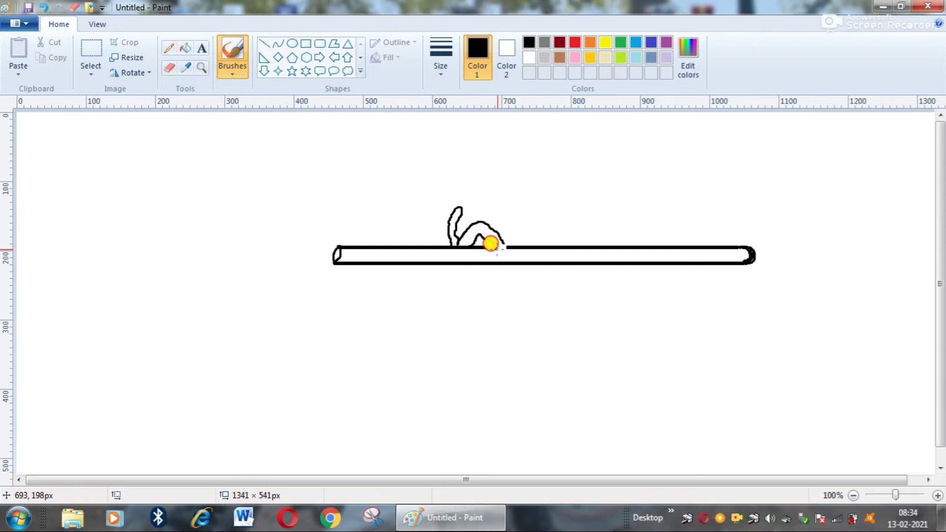
pyautogui.moveTo(495, 234); pyautogui.dragTo(500, 245)
# Step: Draw a third, bent finger above the curled finger and clean up its outline
pyautogui.moveTo(495, 208); pyautogui.dragTo(510, 215)
pyautogui.hotkey('ctrl', 'z')
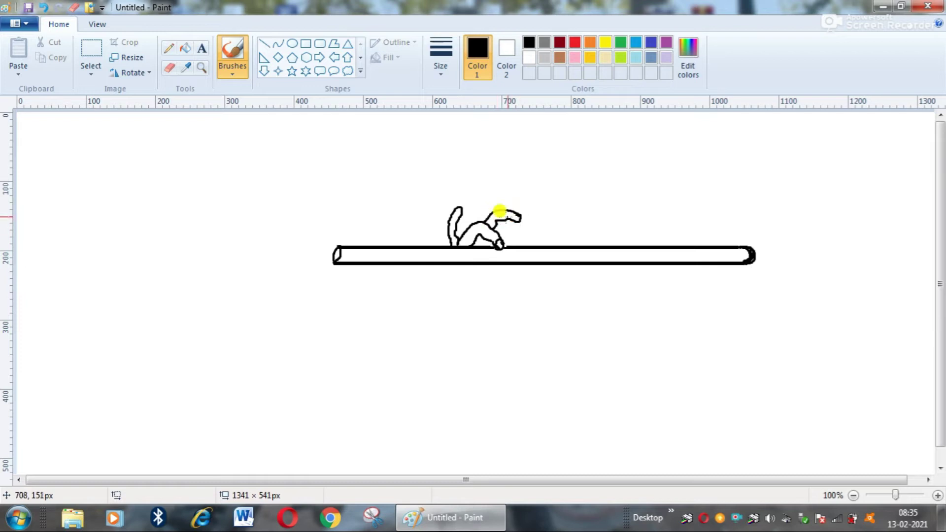
pyautogui.click(169, 67)
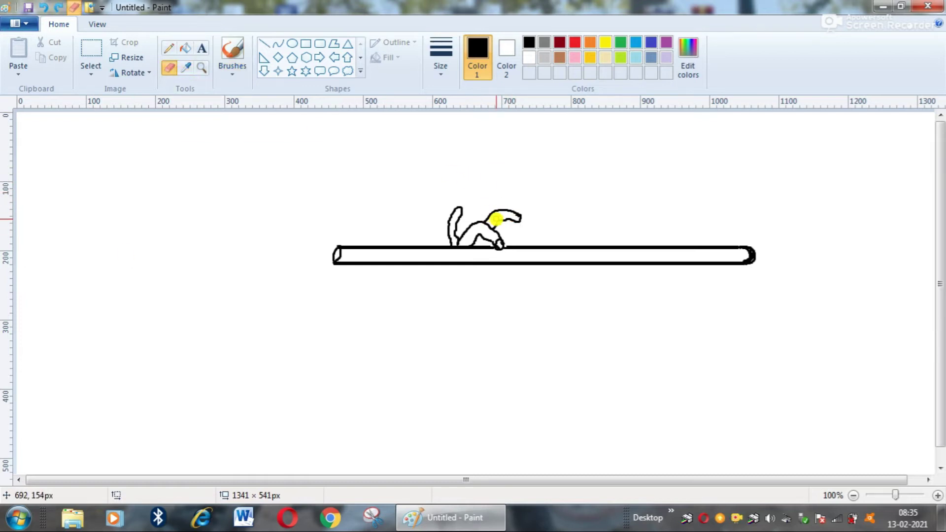
pyautogui.click(232, 54)
# Step: Draw a tall upright index finger behind the bent finger, including its base down to the flute, and clean up its outline
pyautogui.moveTo(496, 219); pyautogui.dragTo(516, 176)
pyautogui.click(169, 68)
pyautogui.click(514, 180)
pyautogui.click(232, 54)
pyautogui.hotkey('ctrl', 'z')
pyautogui.moveTo(509, 232)
pyautogui.mouseDown()
pyautogui.moveTo(507, 246)
pyautogui.moveTo(510, 223)
pyautogui.moveTo(507, 246)
pyautogui.mouseUp()
pyautogui.moveTo(515, 173); pyautogui.dragTo(515, 200)
pyautogui.click(169, 67)
pyautogui.click(229, 44)
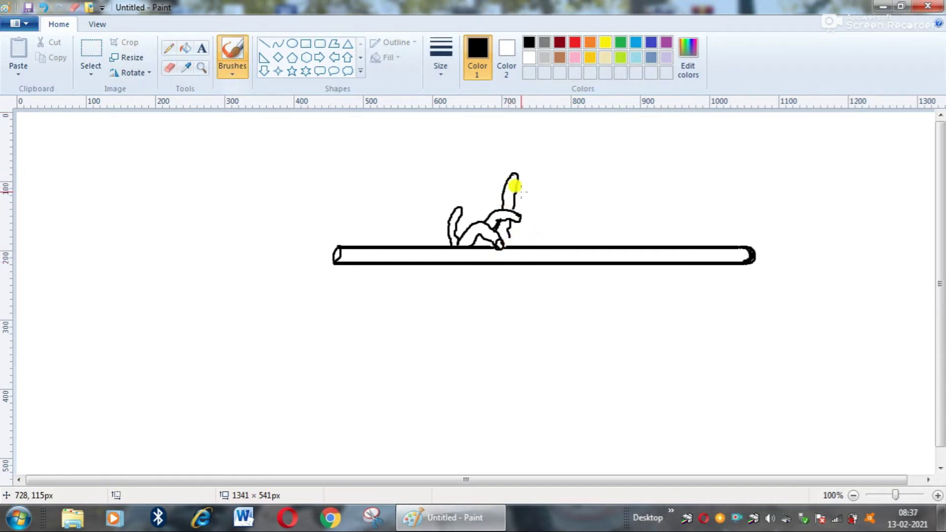
# Step: Draw the thumb, palm and forearm outline of the first hand below the flute
pyautogui.moveTo(516, 266)
pyautogui.mouseDown()
pyautogui.moveTo(543, 266)
pyautogui.moveTo(524, 279)
pyautogui.moveTo(554, 266)
pyautogui.mouseUp()
pyautogui.click(169, 68)
pyautogui.click(228, 59)
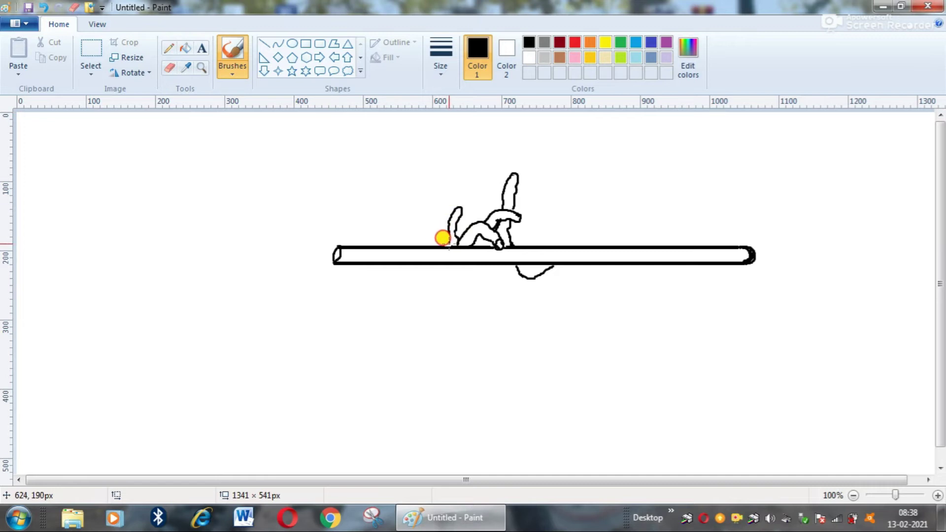
pyautogui.moveTo(446, 261); pyautogui.dragTo(444, 318)
pyautogui.hotkey('ctrl', 'z')
pyautogui.moveTo(451, 264)
pyautogui.mouseDown()
pyautogui.moveTo(452, 316)
pyautogui.moveTo(467, 342)
pyautogui.moveTo(463, 430)
pyautogui.mouseUp()
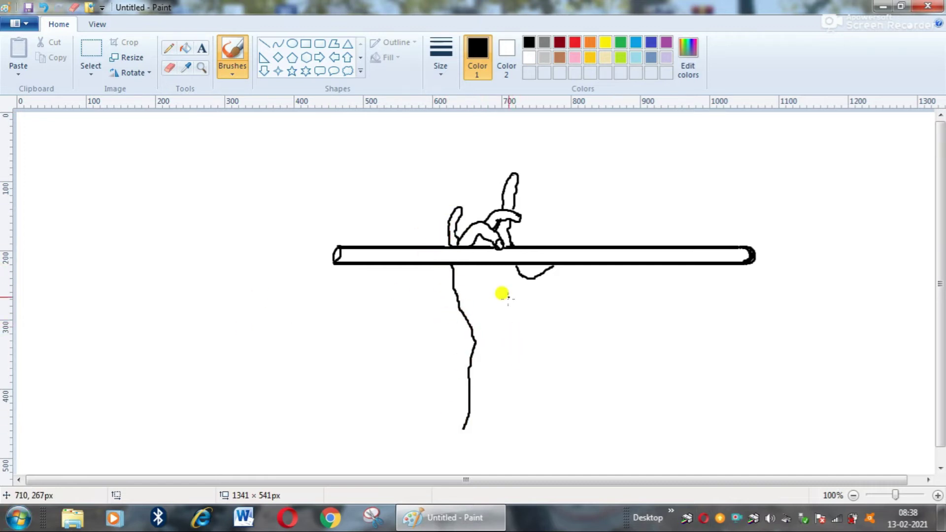
pyautogui.moveTo(569, 269)
pyautogui.mouseDown()
pyautogui.moveTo(538, 294)
pyautogui.moveTo(528, 342)
pyautogui.mouseUp()
pyautogui.moveTo(542, 294)
pyautogui.mouseDown()
pyautogui.moveTo(535, 321)
pyautogui.moveTo(506, 342)
pyautogui.moveTo(525, 332)
pyautogui.moveTo(520, 451)
pyautogui.mouseUp()
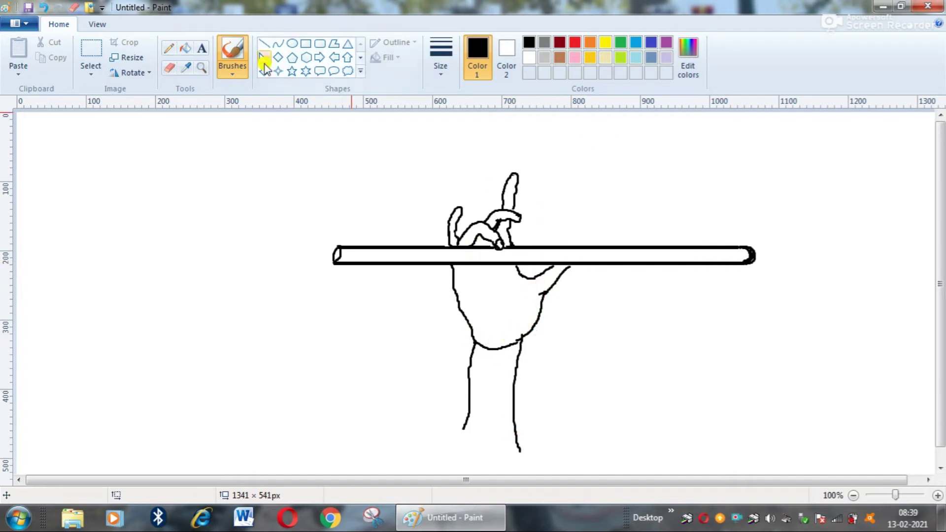
# Step: Add crease lines inside the first hand's palm and erase the line across its wrist
pyautogui.moveTo(506, 323)
pyautogui.mouseDown()
pyautogui.moveTo(528, 286)
pyautogui.moveTo(491, 277)
pyautogui.mouseUp()
pyautogui.moveTo(479, 309); pyautogui.dragTo(494, 304)
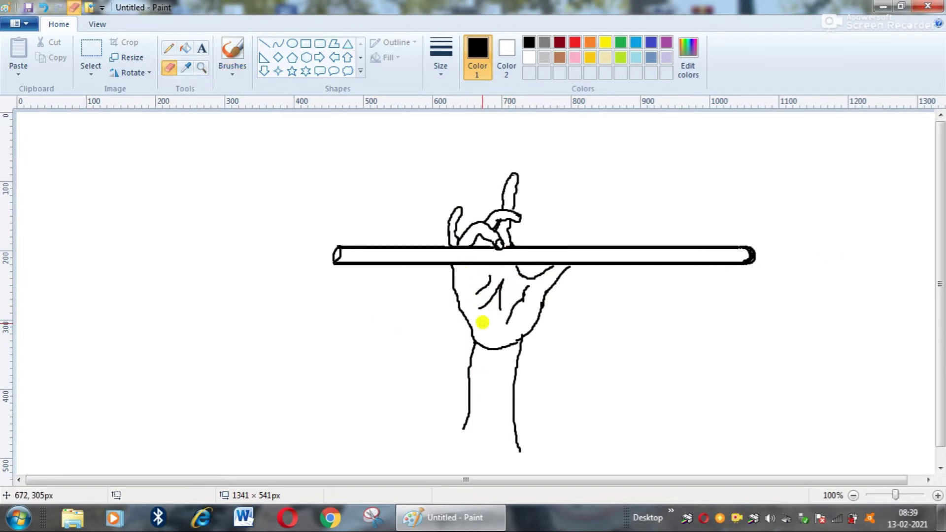
pyautogui.moveTo(508, 343); pyautogui.dragTo(488, 345)
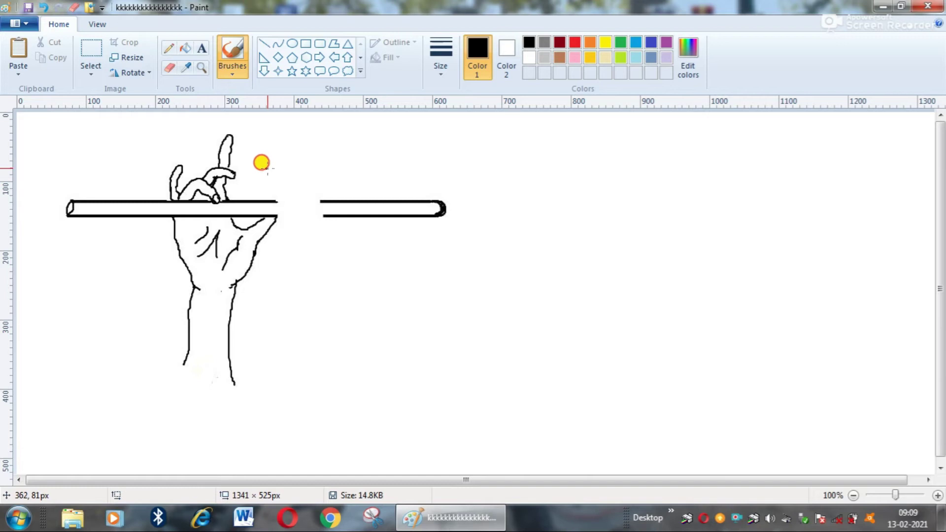
# Step: Draw the second hand's raised finger, the short finger beside it and the outer palm edge at the gap in the flute
pyautogui.moveTo(266, 168)
pyautogui.mouseDown()
pyautogui.moveTo(271, 232)
pyautogui.moveTo(290, 271)
pyautogui.moveTo(266, 175)
pyautogui.mouseUp()
pyautogui.press('e')
pyautogui.press('b')
pyautogui.moveTo(278, 239); pyautogui.dragTo(299, 282)
pyautogui.moveTo(274, 170); pyautogui.dragTo(277, 199)
pyautogui.moveTo(279, 169)
pyautogui.mouseDown()
pyautogui.moveTo(283, 206)
pyautogui.moveTo(262, 184)
pyautogui.mouseUp()
pyautogui.press('e')
pyautogui.press('b')
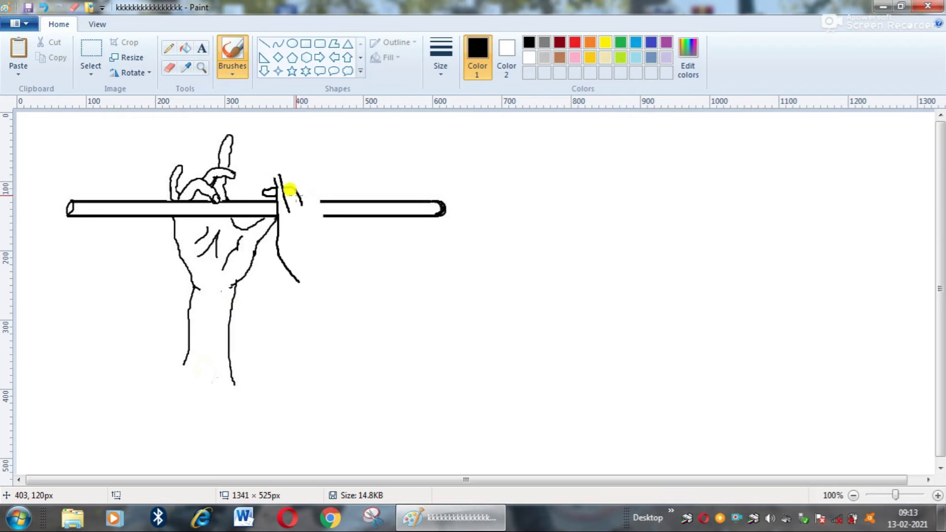
# Step: Draw the second hand's folded fingers over the gap in the flute, cleaning up and undoing stray strokes
pyautogui.hotkey('ctrl', 'z')
pyautogui.moveTo(285, 188)
pyautogui.mouseDown()
pyautogui.moveTo(297, 208)
pyautogui.moveTo(310, 203)
pyautogui.mouseUp()
pyautogui.click(170, 68)
pyautogui.click(229, 53)
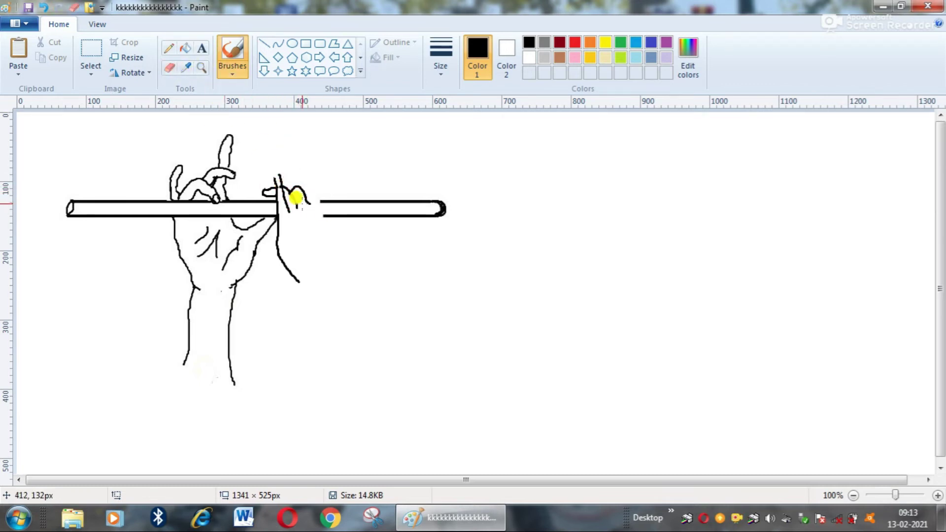
pyautogui.press('e')
pyautogui.press('b')
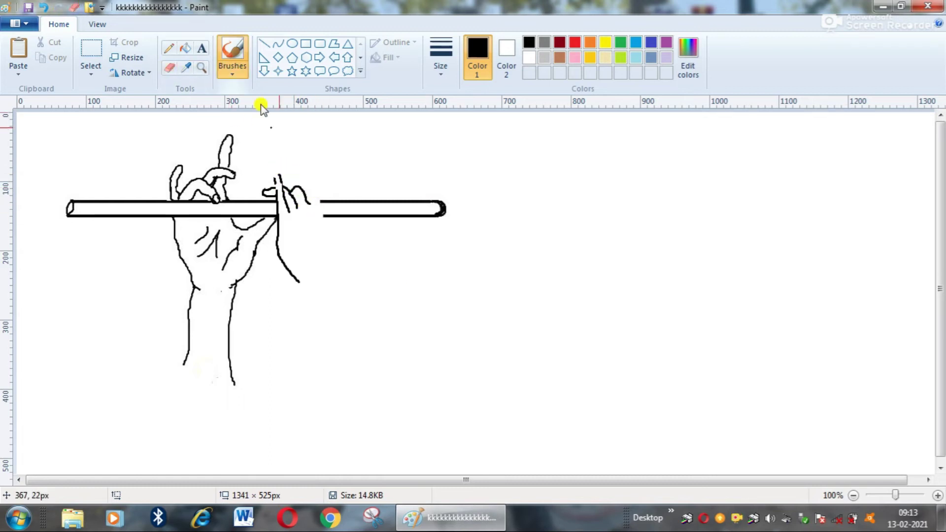
pyautogui.moveTo(296, 187); pyautogui.dragTo(313, 225)
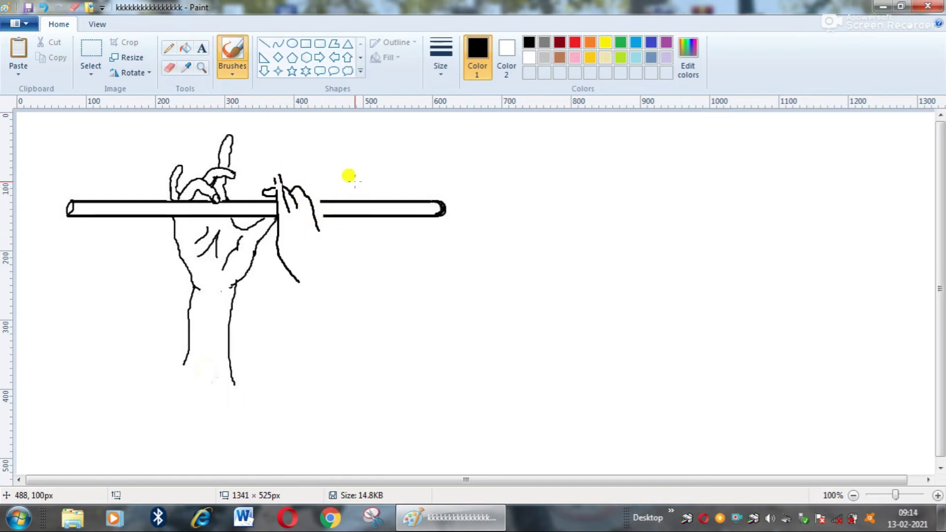
pyautogui.hotkey('ctrl', 'z')
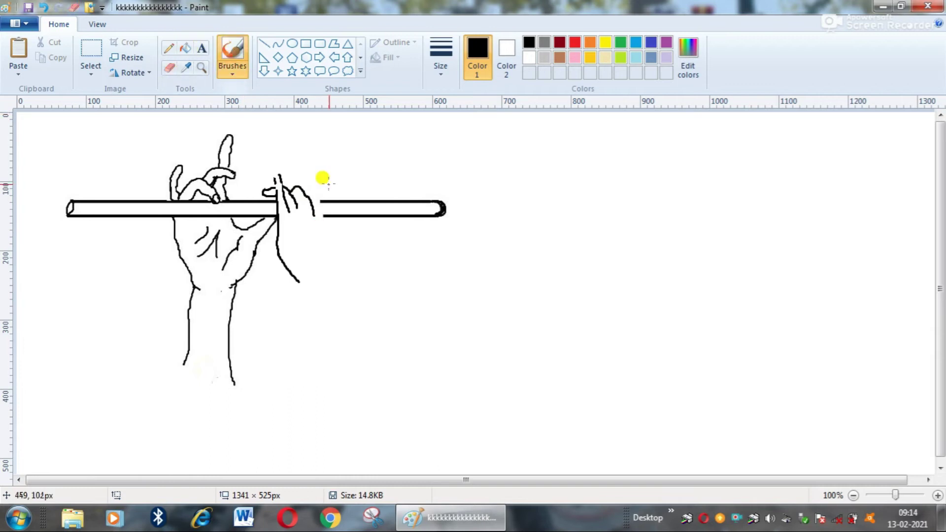
# Step: Draw the second hand's thumb side and forearm below the flute, and lengthen its raised finger
pyautogui.moveTo(340, 217); pyautogui.dragTo(320, 392)
pyautogui.moveTo(327, 273); pyautogui.dragTo(350, 384)
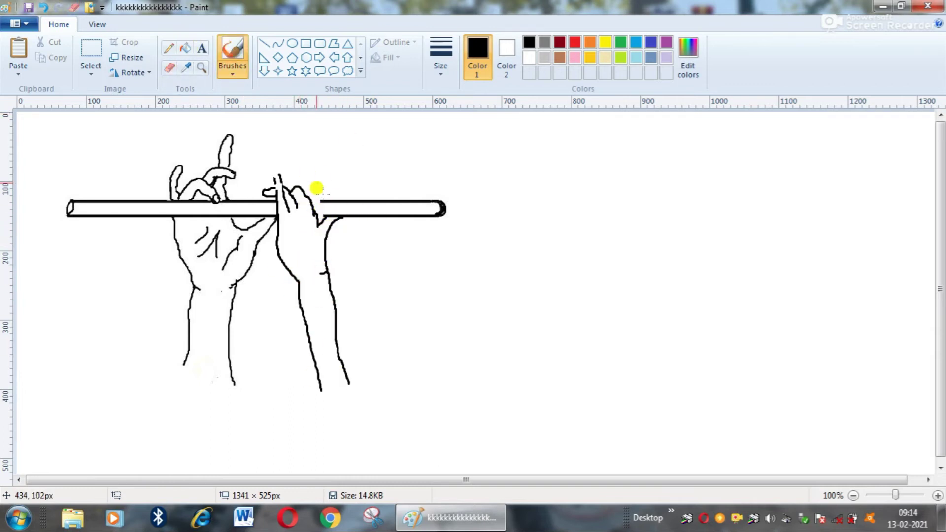
pyautogui.moveTo(277, 191)
pyautogui.mouseDown()
pyautogui.moveTo(276, 171)
pyautogui.moveTo(282, 184)
pyautogui.mouseUp()
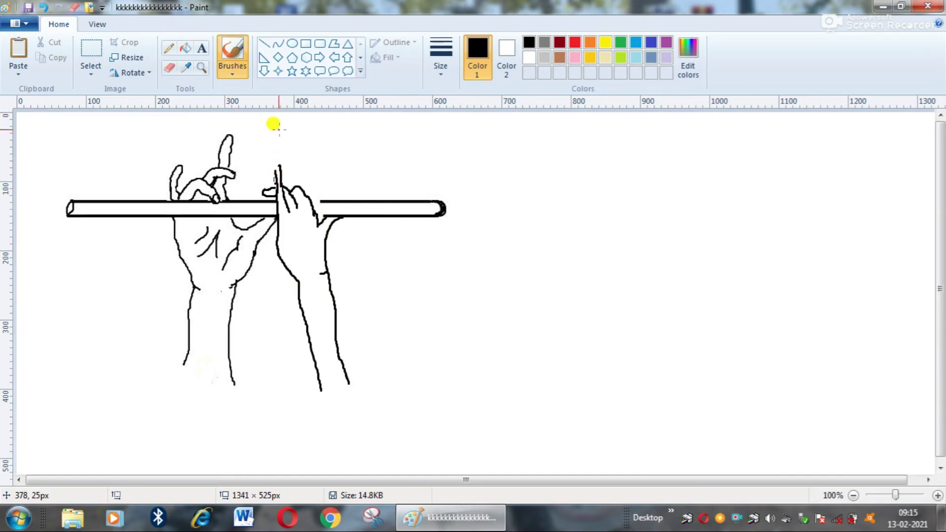
# Step: Erase the second hand's lower forearm lines and redraw them slightly wider apart
pyautogui.click(169, 67)
pyautogui.moveTo(335, 309); pyautogui.dragTo(348, 380)
pyautogui.moveTo(301, 310); pyautogui.dragTo(320, 386)
pyautogui.click(232, 52)
pyautogui.moveTo(335, 306); pyautogui.dragTo(357, 382)
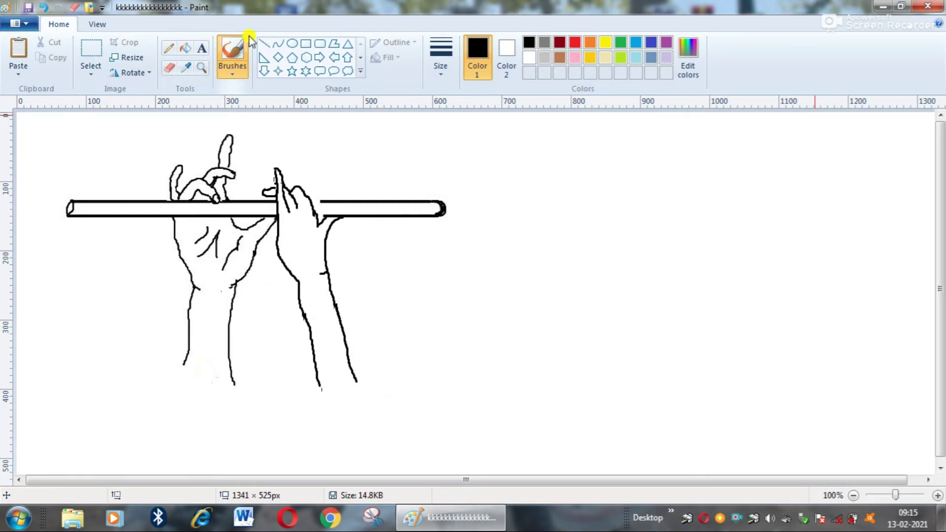
# Step: Close the gap in the flute's upper edge beside the second hand with a short straight line
pyautogui.click(264, 44)
pyautogui.moveTo(311, 202); pyautogui.dragTo(320, 202)
# Step: Draw a bracelet around the first hand's wrist with a curved upper edge and a wavy lower edge
pyautogui.moveTo(184, 295)
pyautogui.mouseDown()
pyautogui.moveTo(237, 301)
pyautogui.moveTo(209, 312)
pyautogui.moveTo(191, 291)
pyautogui.moveTo(213, 304)
pyautogui.mouseUp()
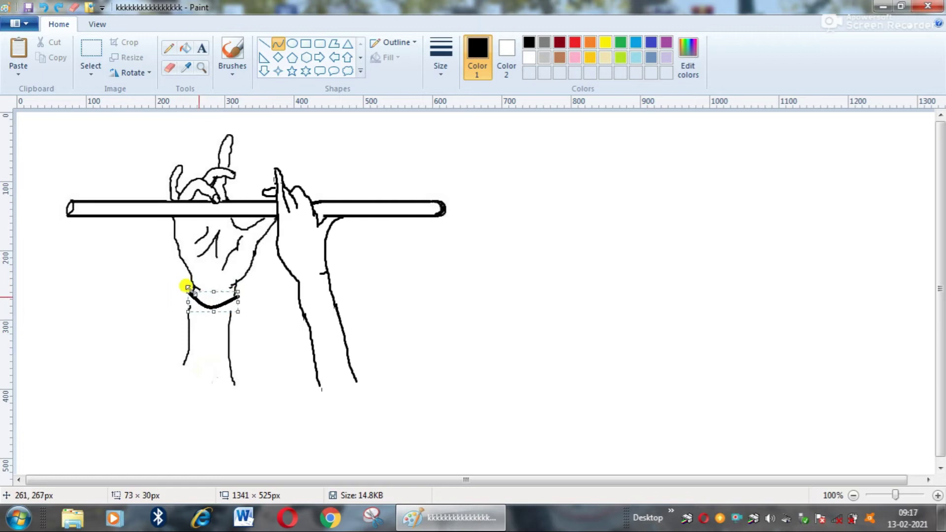
pyautogui.click(211, 316)
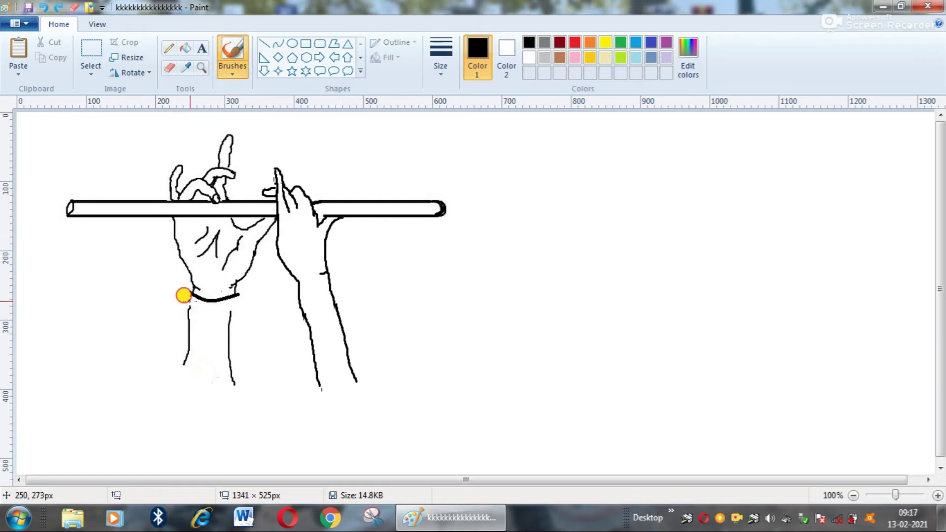
pyautogui.moveTo(184, 295); pyautogui.dragTo(193, 297)
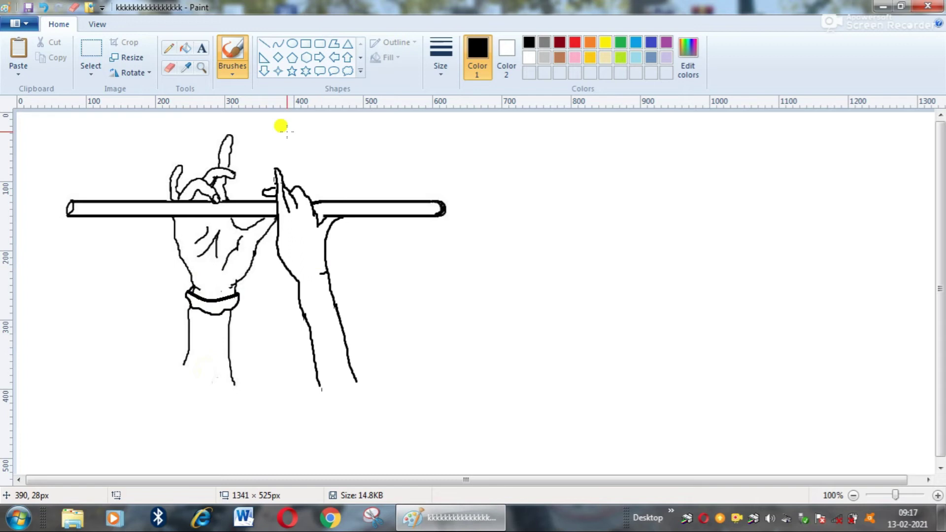
# Step: Draw a matching bracelet around the second hand's wrist, erasing the arm lines beneath it
pyautogui.click(169, 68)
pyautogui.moveTo(306, 326)
pyautogui.mouseDown()
pyautogui.moveTo(330, 294)
pyautogui.moveTo(296, 302)
pyautogui.moveTo(332, 296)
pyautogui.moveTo(294, 297)
pyautogui.mouseUp()
pyautogui.click(232, 55)
pyautogui.click(169, 68)
pyautogui.click(344, 304)
# Step: Draw narrow bands near both ends of the flute, then add an oval mouth hole and four oval finger holes
pyautogui.click(232, 53)
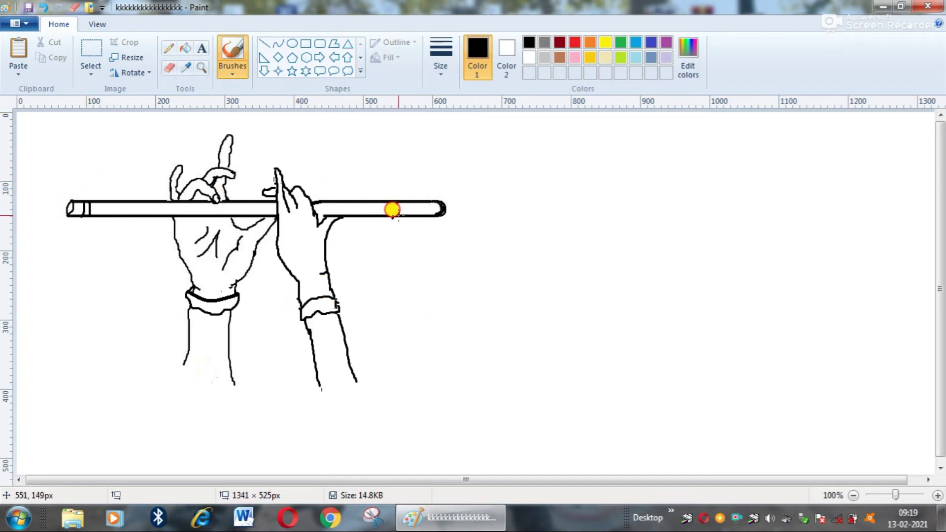
pyautogui.hotkey('ctrl', 'z')
pyautogui.click(294, 44)
pyautogui.moveTo(414, 202); pyautogui.dragTo(429, 210)
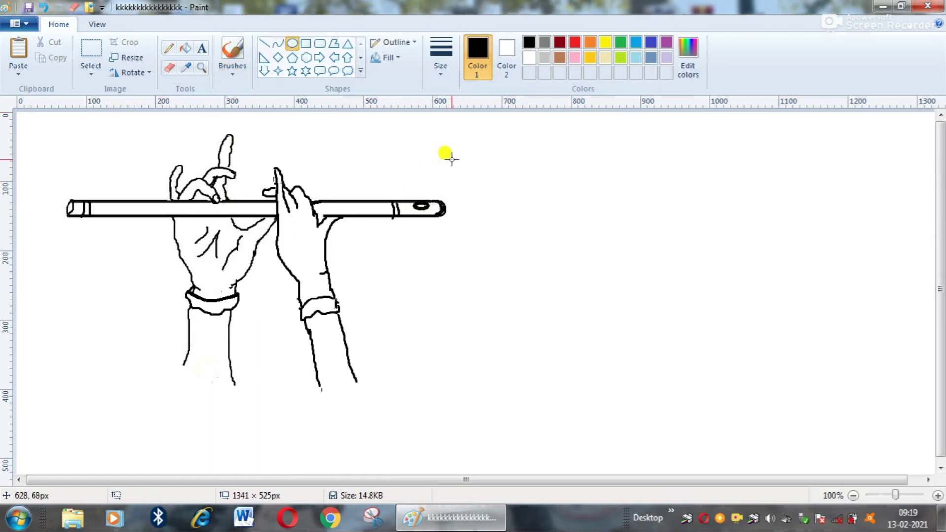
pyautogui.moveTo(144, 203); pyautogui.dragTo(266, 209)
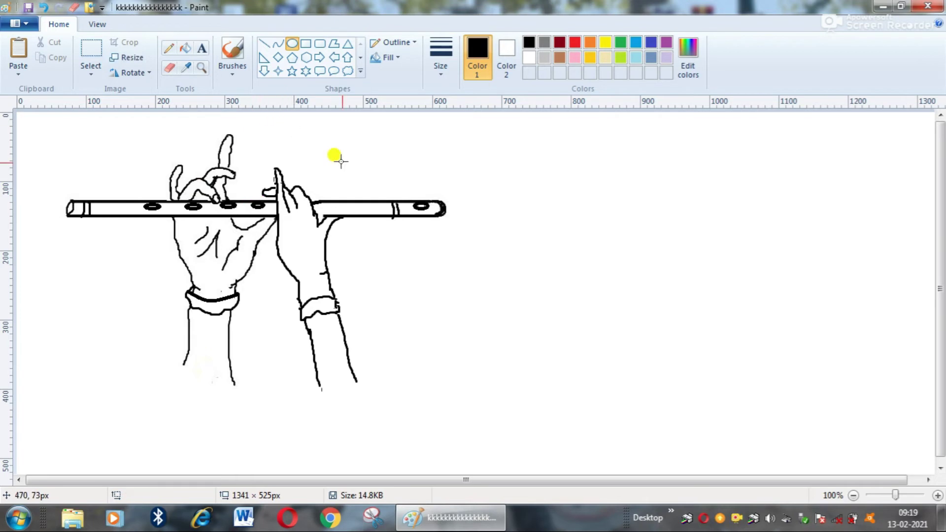
# Step: Add small oval fingernails to the fingertips of both hands
pyautogui.click(242, 59)
pyautogui.click(292, 43)
pyautogui.moveTo(309, 195); pyautogui.dragTo(304, 202)
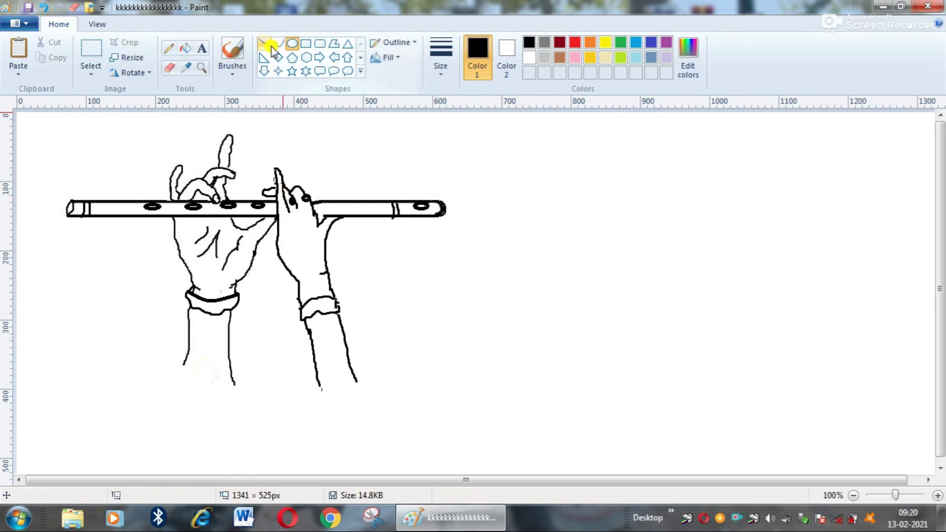
pyautogui.click(232, 52)
pyautogui.click(292, 43)
pyautogui.moveTo(188, 188)
pyautogui.mouseDown()
pyautogui.moveTo(198, 181)
pyautogui.moveTo(191, 188)
pyautogui.mouseUp()
pyautogui.click(232, 52)
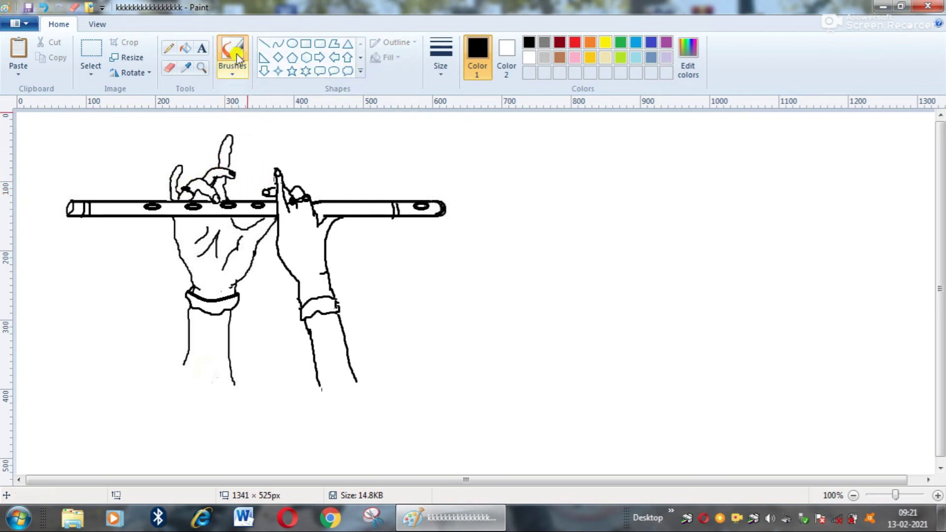
# Step: Decorate both bracelets with small red circles, four on the first wrist and three on the second
pyautogui.click(574, 42)
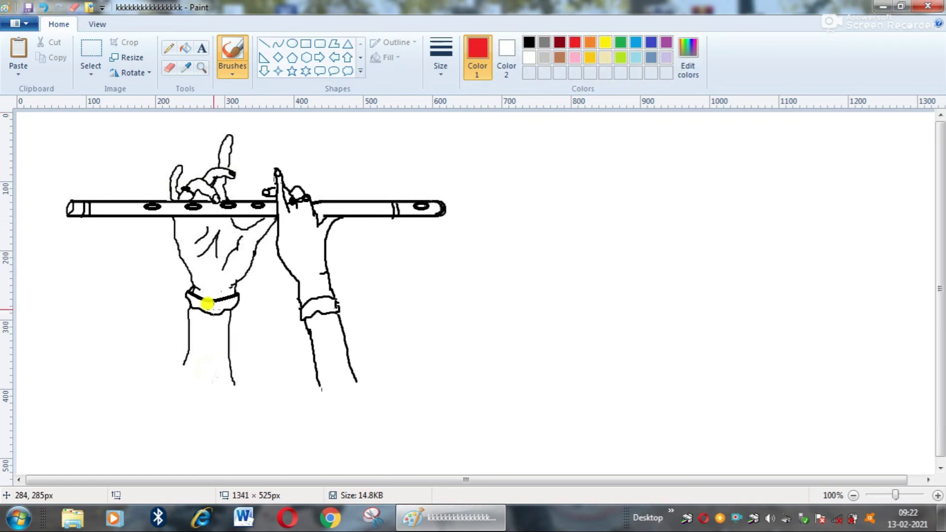
pyautogui.click(292, 43)
pyautogui.moveTo(192, 301); pyautogui.dragTo(197, 308)
pyautogui.moveTo(206, 304); pyautogui.dragTo(233, 305)
pyautogui.moveTo(304, 308); pyautogui.dragTo(329, 308)
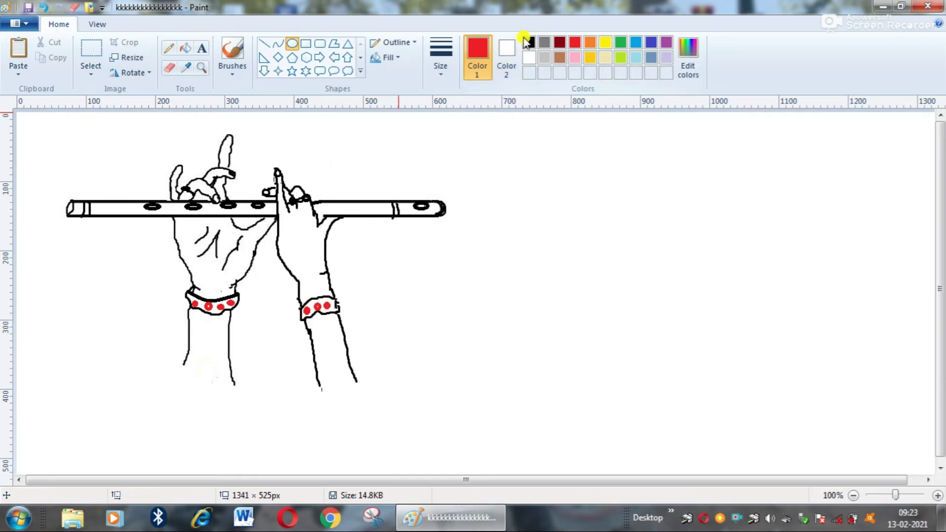
# Step: Fill the background of both bracelets with yellow
pyautogui.click(605, 43)
pyautogui.click(185, 48)
pyautogui.click(202, 298)
pyautogui.click(319, 313)
# Step: Fill the flute's middle sections with light yellow
pyautogui.click(589, 43)
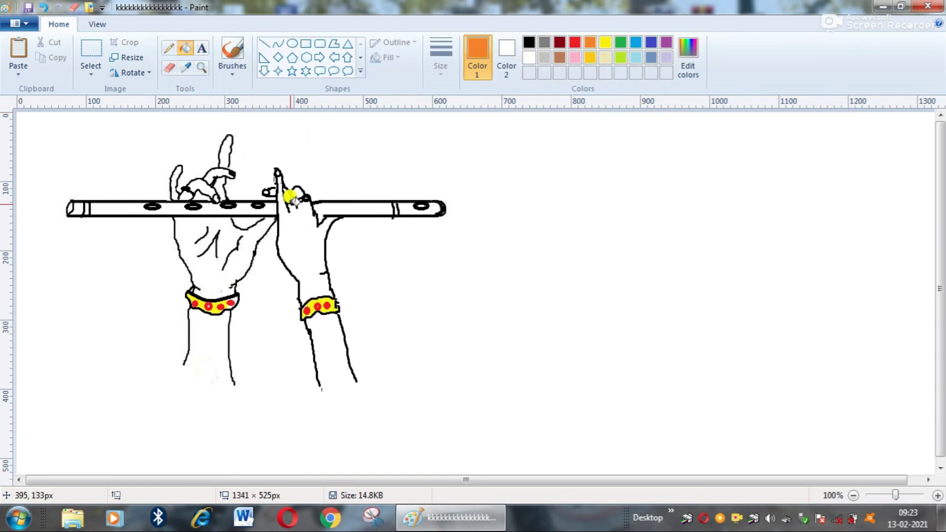
pyautogui.click(605, 57)
pyautogui.click(347, 212)
pyautogui.click(244, 207)
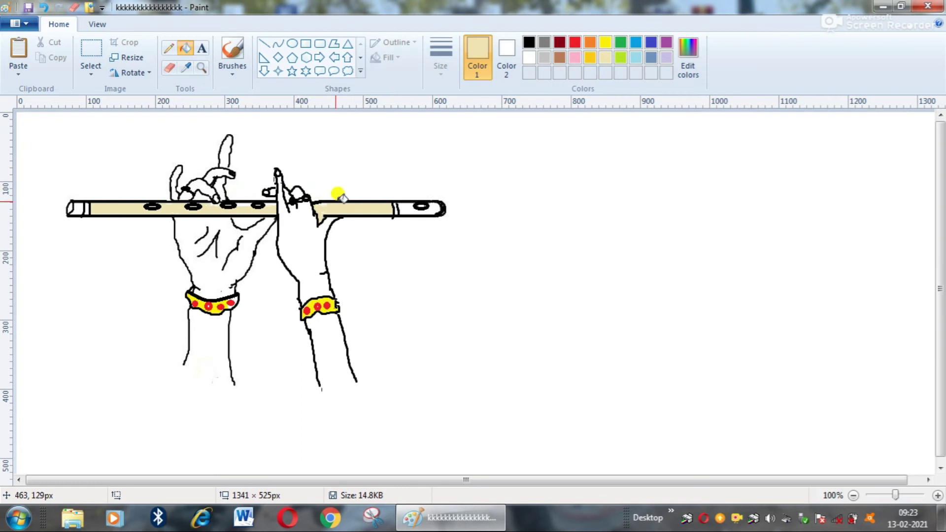
# Step: Fill the flute's middle sections between the end bands with gold
pyautogui.click(590, 58)
pyautogui.click(346, 209)
pyautogui.click(269, 209)
# Step: Fill the flute's two end sections with red and the narrow bands beside them with green
pyautogui.click(574, 43)
pyautogui.click(409, 209)
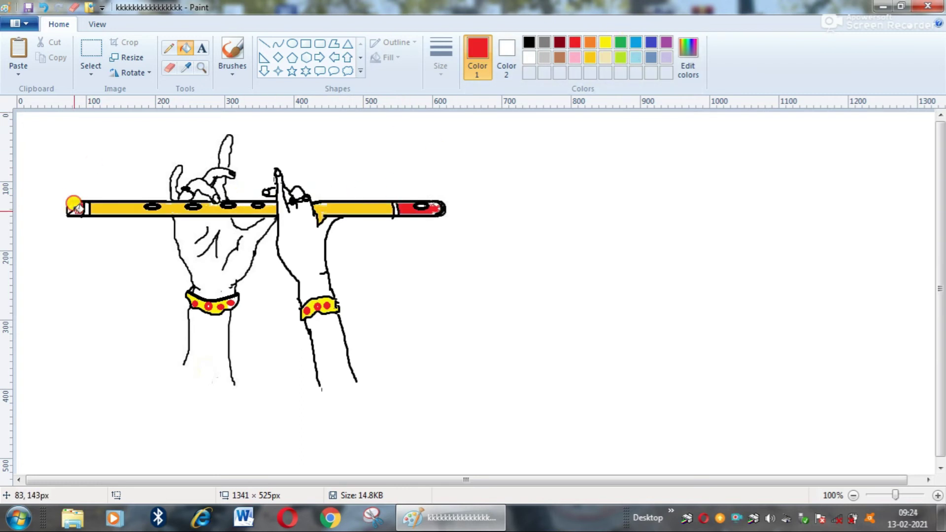
pyautogui.click(620, 43)
pyautogui.click(396, 209)
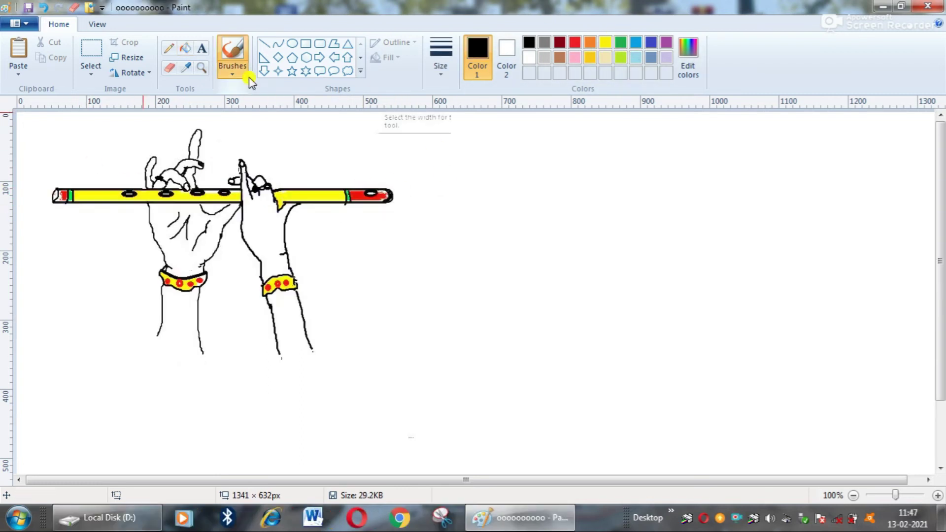
# Step: Paint a peacock feather eye above the flute's left end with a black centre, a light turquoise surround and an indigo ring
pyautogui.click(233, 73)
pyautogui.click(236, 99)
pyautogui.click(635, 58)
pyautogui.click(232, 73)
pyautogui.click(288, 94)
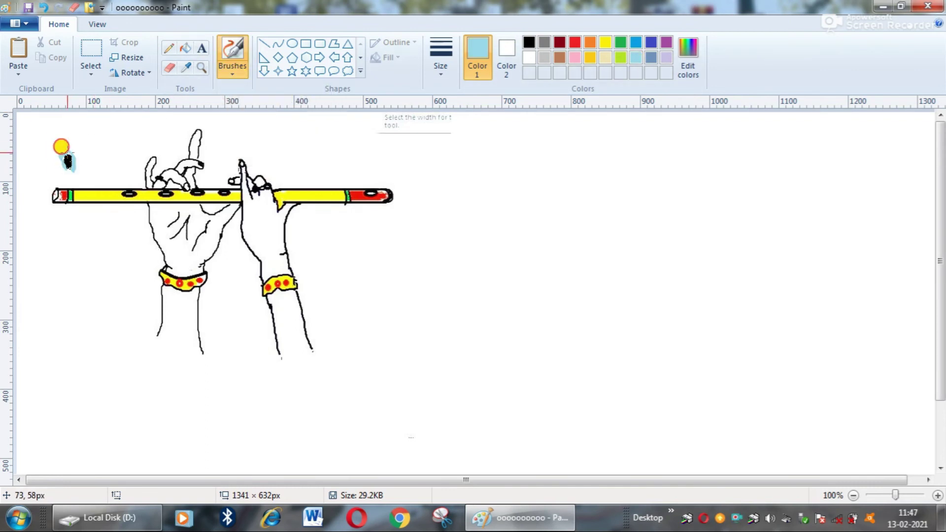
pyautogui.click(651, 43)
pyautogui.moveTo(57, 163)
pyautogui.mouseDown()
pyautogui.moveTo(77, 158)
pyautogui.moveTo(72, 150)
pyautogui.moveTo(61, 171)
pyautogui.moveTo(56, 154)
pyautogui.moveTo(80, 144)
pyautogui.moveTo(82, 173)
pyautogui.mouseUp()
# Step: Add red and yellow outer rings around the peacock feather's eye
pyautogui.click(574, 43)
pyautogui.click(651, 42)
pyautogui.moveTo(64, 142)
pyautogui.mouseDown()
pyautogui.moveTo(79, 151)
pyautogui.moveTo(42, 154)
pyautogui.moveTo(79, 134)
pyautogui.moveTo(90, 175)
pyautogui.moveTo(69, 131)
pyautogui.moveTo(91, 172)
pyautogui.moveTo(94, 148)
pyautogui.moveTo(93, 175)
pyautogui.moveTo(72, 190)
pyautogui.moveTo(51, 112)
pyautogui.mouseUp()
pyautogui.click(605, 43)
# Step: Brush green feather strands fanning outward and upward from the flute's left end around the eye
pyautogui.click(620, 43)
pyautogui.hotkey('ctrl', 'z')
pyautogui.click(227, 72)
pyautogui.moveTo(59, 185); pyautogui.dragTo(24, 113)
pyautogui.moveTo(64, 138)
pyautogui.mouseDown()
pyautogui.moveTo(97, 125)
pyautogui.moveTo(99, 112)
pyautogui.mouseUp()
pyautogui.moveTo(97, 147)
pyautogui.mouseDown()
pyautogui.moveTo(115, 112)
pyautogui.moveTo(126, 113)
pyautogui.mouseUp()
pyautogui.moveTo(97, 165); pyautogui.dragTo(137, 120)
pyautogui.moveTo(80, 191); pyautogui.dragTo(152, 121)
pyautogui.hotkey('ctrl', 'z')
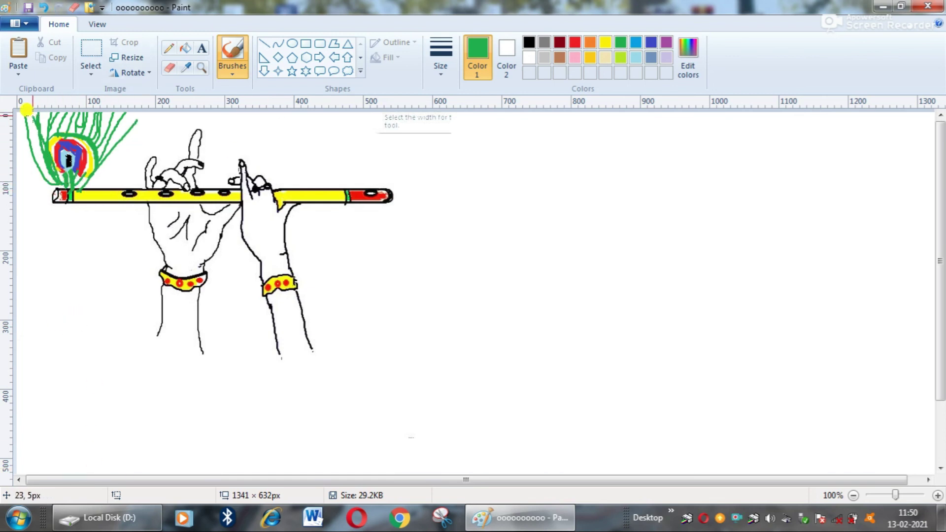
pyautogui.moveTo(69, 176); pyautogui.dragTo(154, 113)
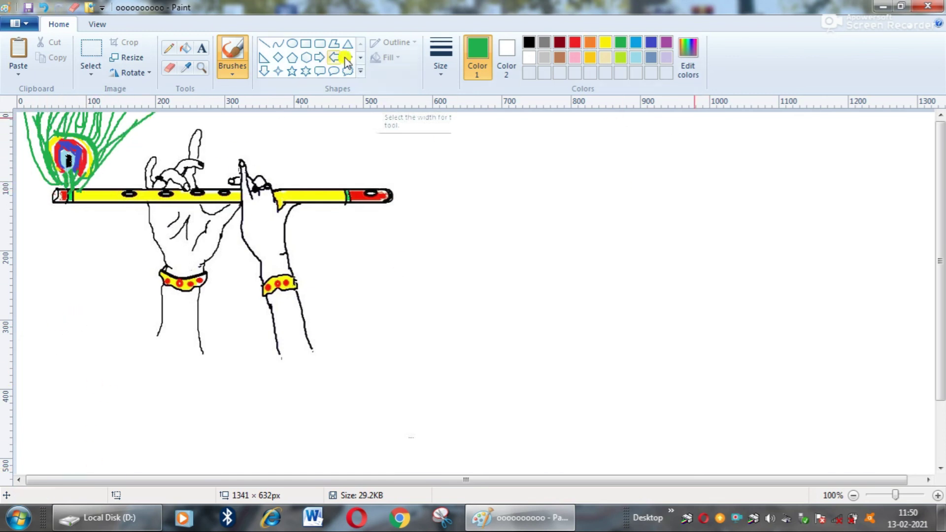
# Step: Paint a small black knot hanging just below the flute's left end
pyautogui.click(229, 76)
pyautogui.click(316, 95)
pyautogui.click(529, 44)
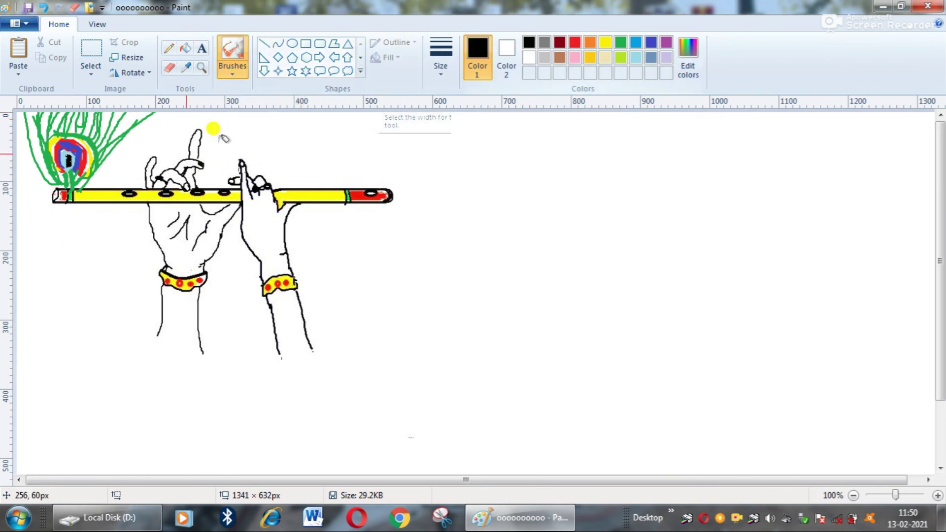
pyautogui.moveTo(64, 202); pyautogui.dragTo(42, 275)
# Step: Draw a tassel of red straight strands spreading downward from the black knot
pyautogui.click(574, 42)
pyautogui.click(63, 211)
pyautogui.click(265, 44)
pyautogui.moveTo(77, 224); pyautogui.dragTo(90, 271)
pyautogui.moveTo(58, 225)
pyautogui.mouseDown()
pyautogui.moveTo(48, 281)
pyautogui.moveTo(84, 278)
pyautogui.moveTo(56, 284)
pyautogui.mouseUp()
pyautogui.click(114, 227)
pyautogui.hotkey('ctrl', 'z')
pyautogui.moveTo(69, 224); pyautogui.dragTo(73, 283)
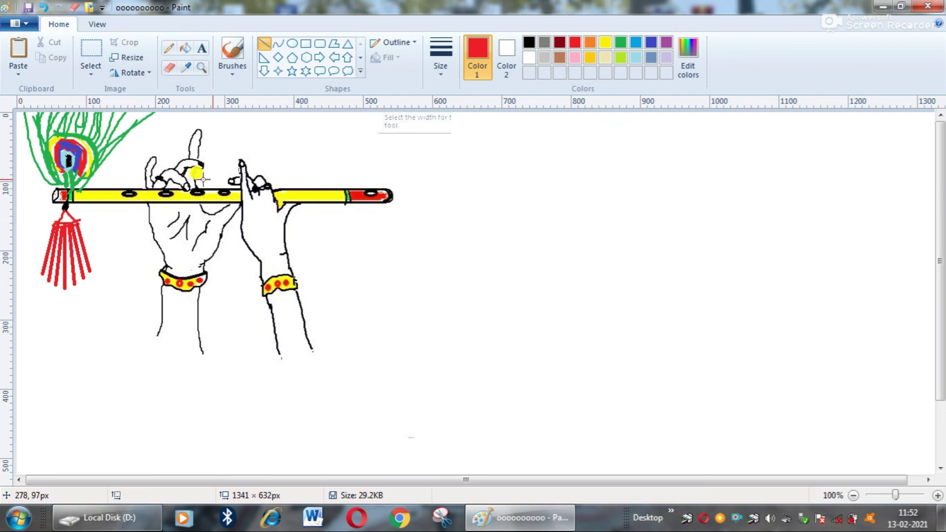
# Step: Brush black dots across the upper ends of the red tassel strands
pyautogui.click(185, 47)
pyautogui.click(528, 42)
pyautogui.click(232, 51)
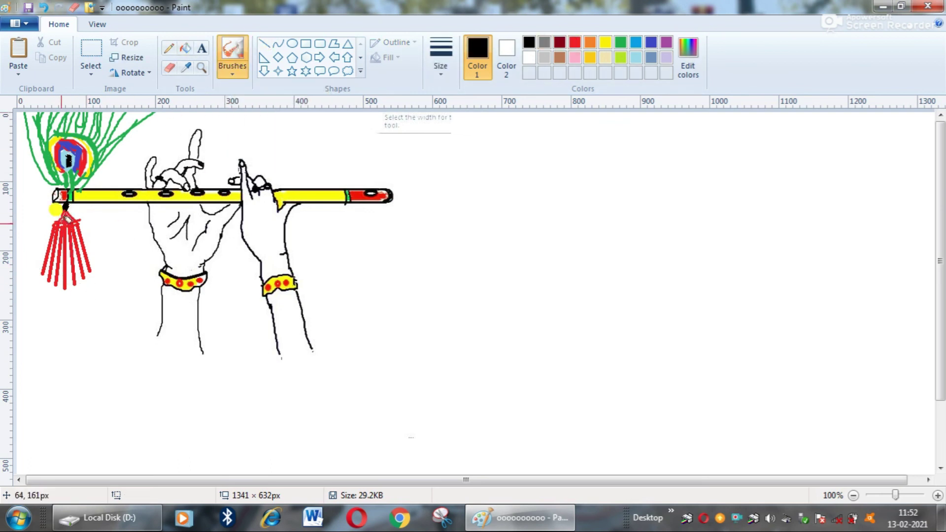
pyautogui.click(69, 223)
pyautogui.click(76, 224)
# Step: Add small yellow beads along the red tassel strands
pyautogui.click(605, 42)
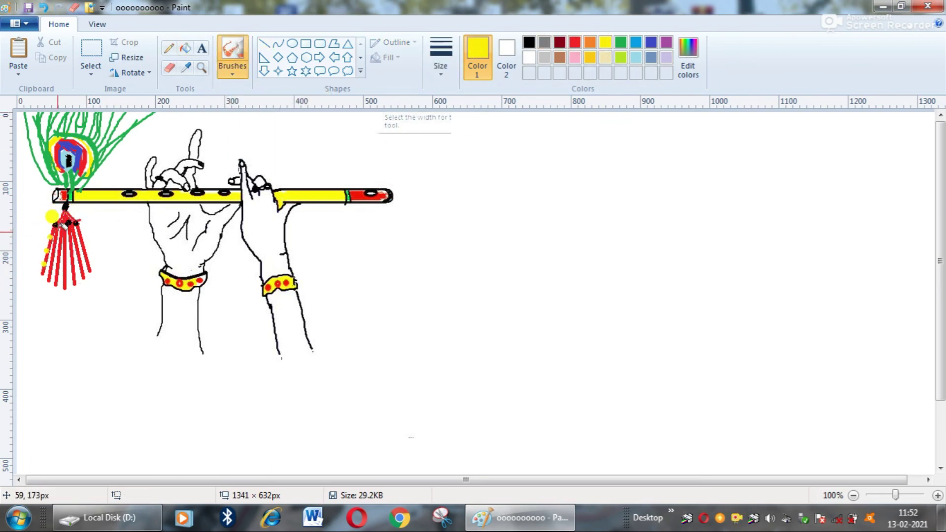
pyautogui.click(89, 261)
pyautogui.click(70, 235)
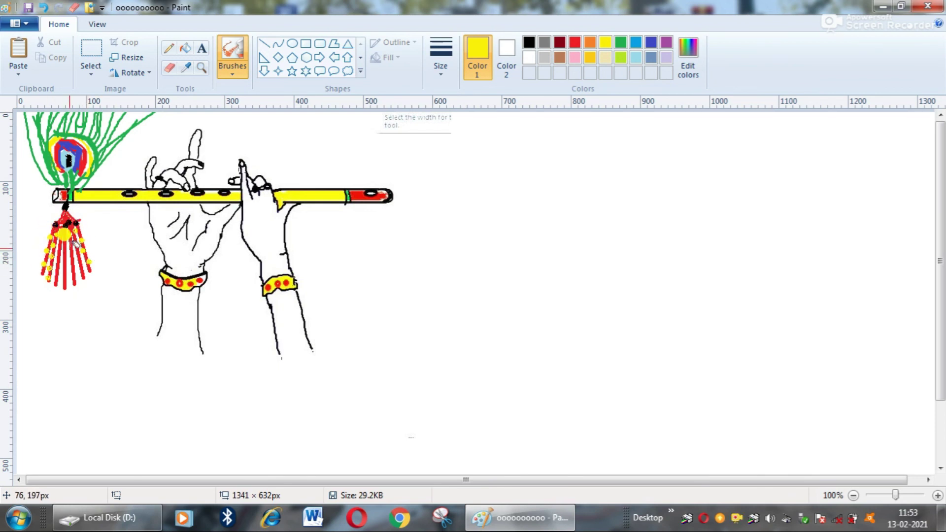
# Step: Paint green blobs at the lower tips of all the tassel strands
pyautogui.click(621, 43)
pyautogui.click(40, 278)
pyautogui.moveTo(59, 288); pyautogui.dragTo(99, 275)
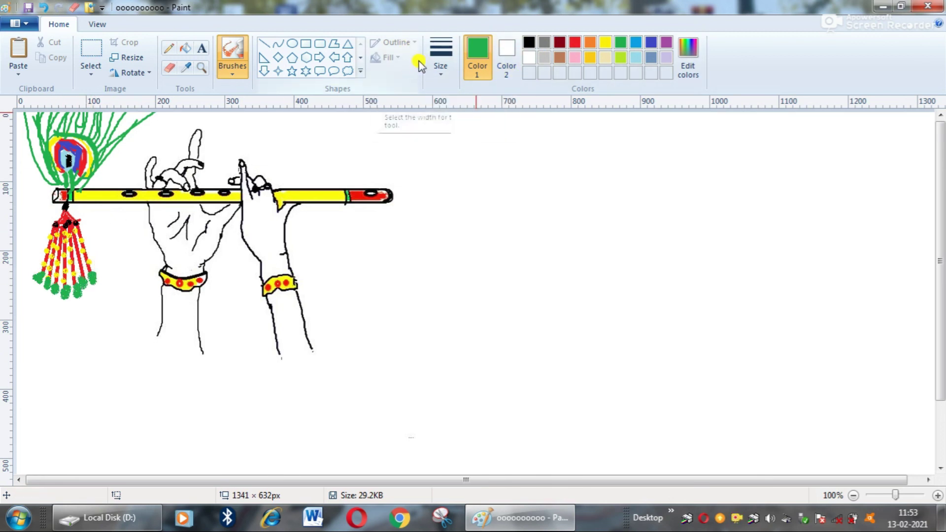
# Step: Close the open forearm ends with brush strokes and fill both hands and forearms with lavender
pyautogui.click(267, 200)
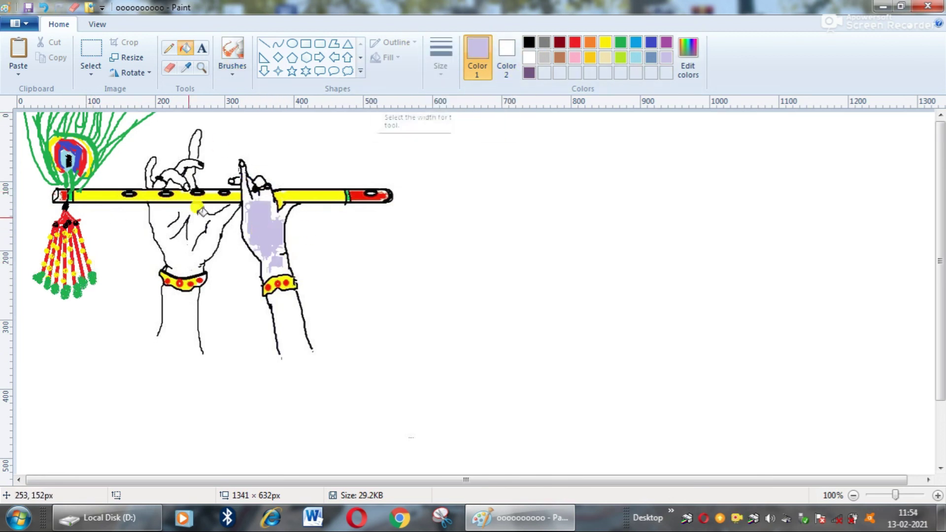
pyautogui.click(189, 217)
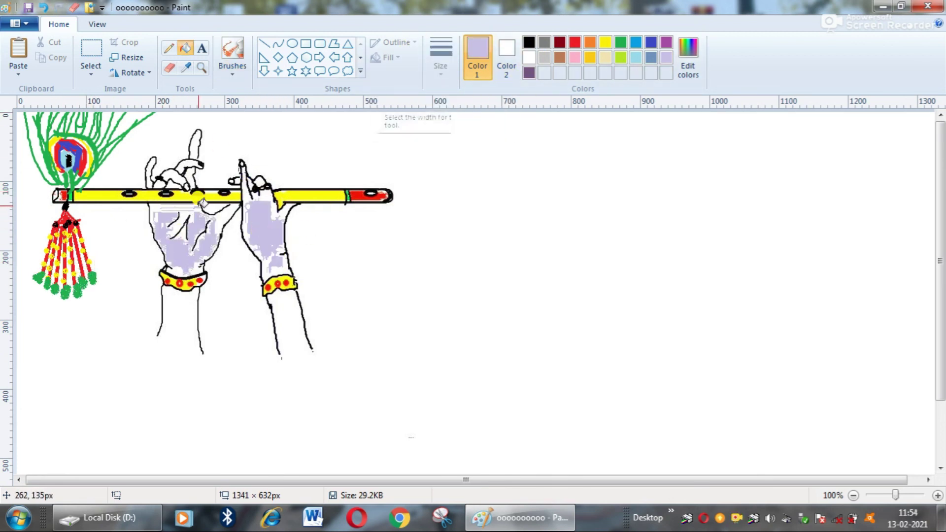
pyautogui.click(232, 70)
pyautogui.click(229, 95)
pyautogui.moveTo(158, 337); pyautogui.dragTo(202, 354)
pyautogui.click(185, 47)
pyautogui.click(180, 316)
pyautogui.click(280, 295)
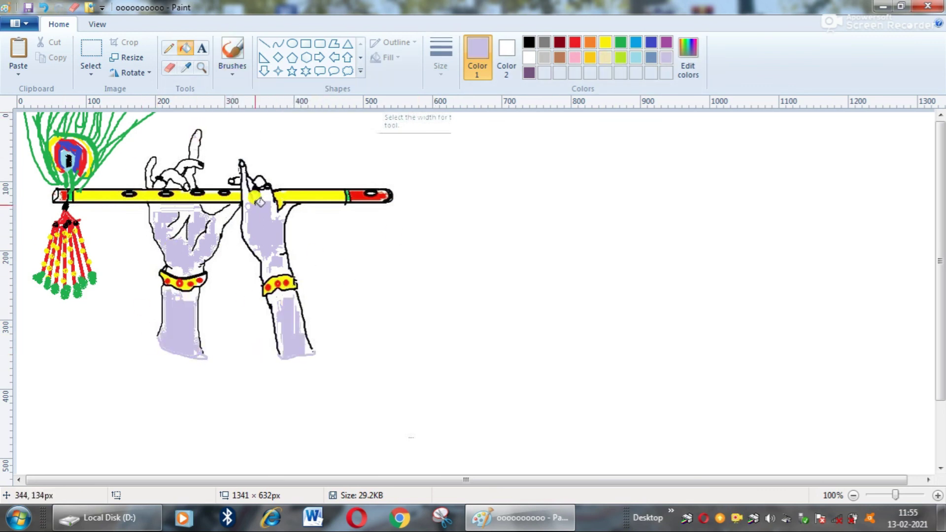
pyautogui.click(173, 174)
# Step: Fill the drawing's background with light turquoise
pyautogui.click(636, 58)
pyautogui.click(373, 227)
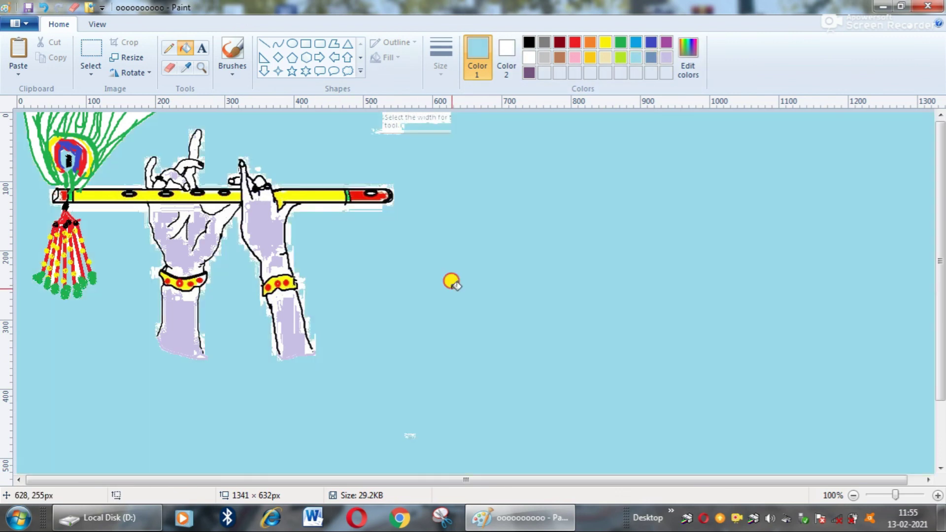
# Step: Fill the white gaps between the peacock feather's strands with green
pyautogui.click(621, 42)
pyautogui.click(104, 123)
pyautogui.click(82, 115)
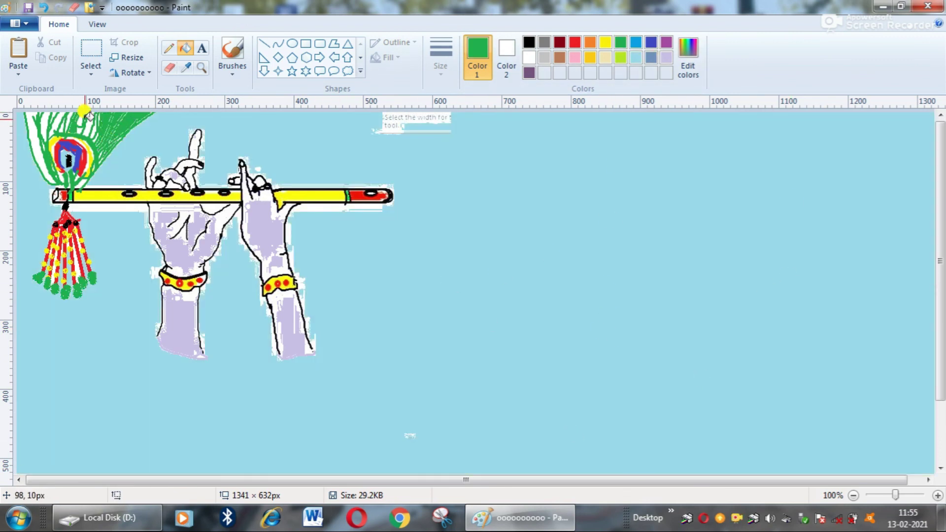
pyautogui.click(69, 131)
pyautogui.click(64, 174)
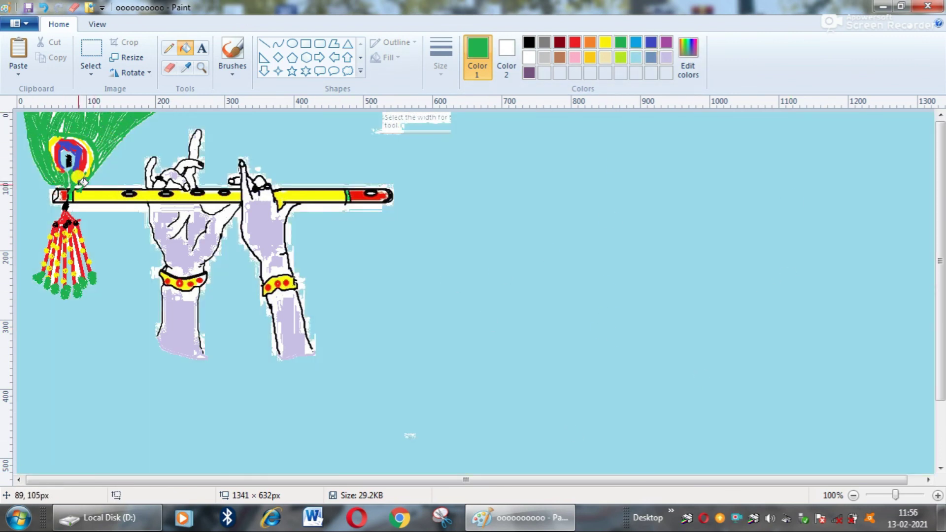
# Step: Fill the drawing's background with white
pyautogui.click(528, 57)
pyautogui.click(550, 278)
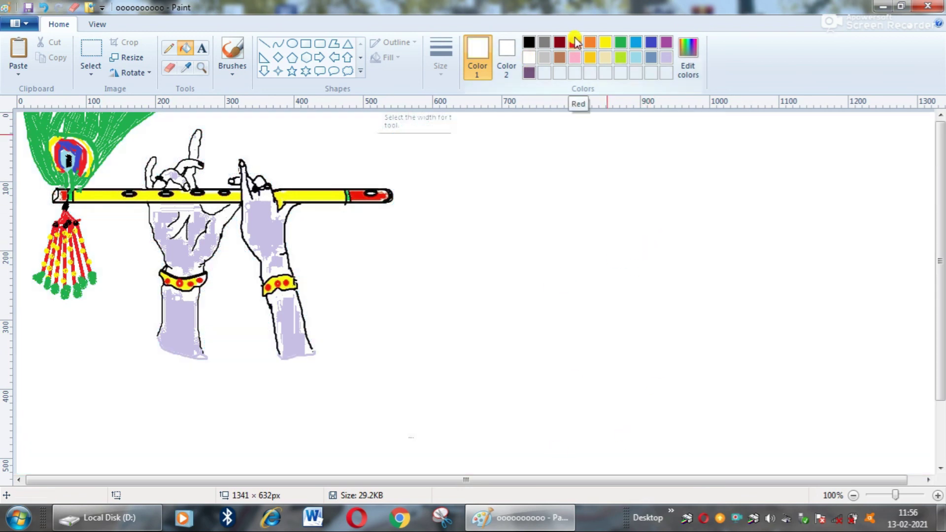